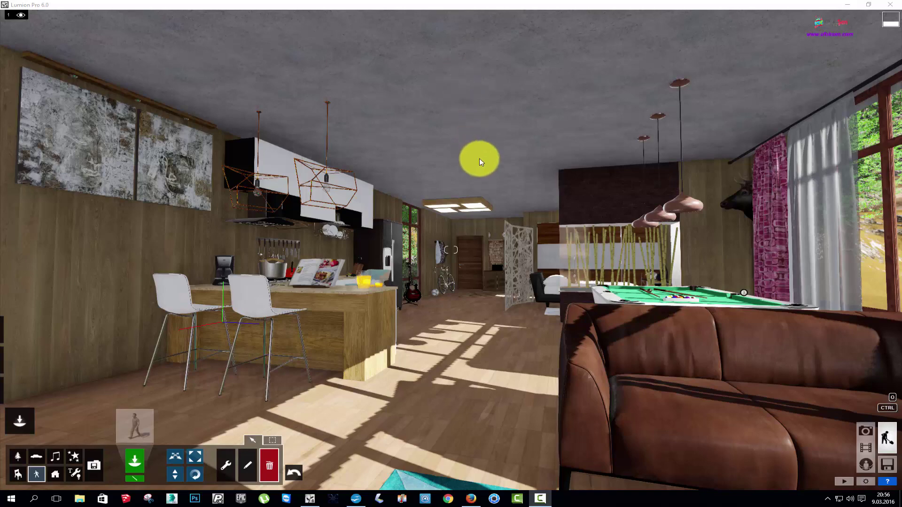
Step: Frame the room toward the pool table and sofa, then choose Man_Asian_0003_Walk from the people library
{"action": "right_click_drag", "start_coordinate": [528, 193], "coordinate": [569, 195]}
{"action": "key", "text": "w"}
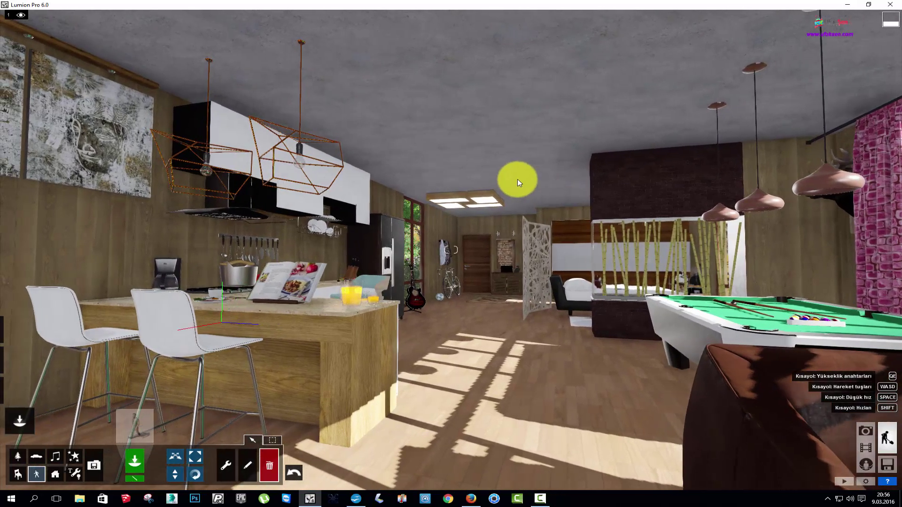
{"action": "key", "text": "s"}
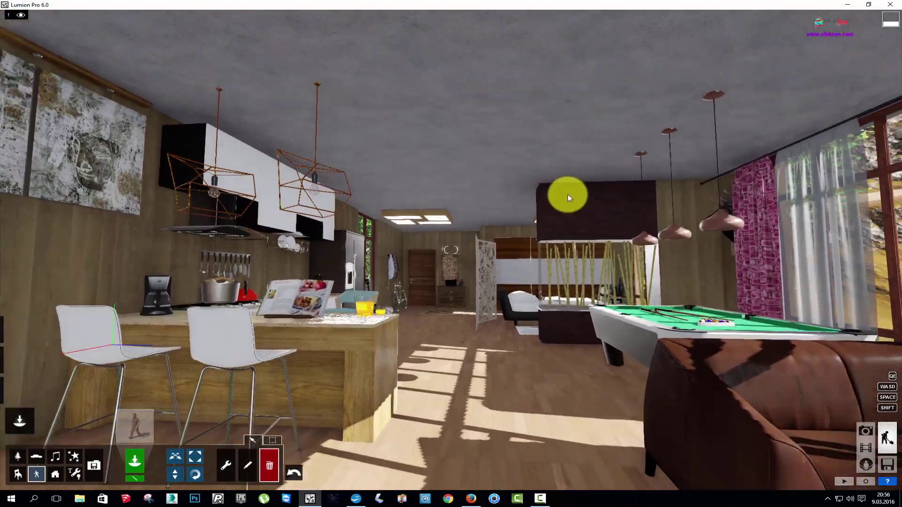
{"action": "key", "text": "w"}
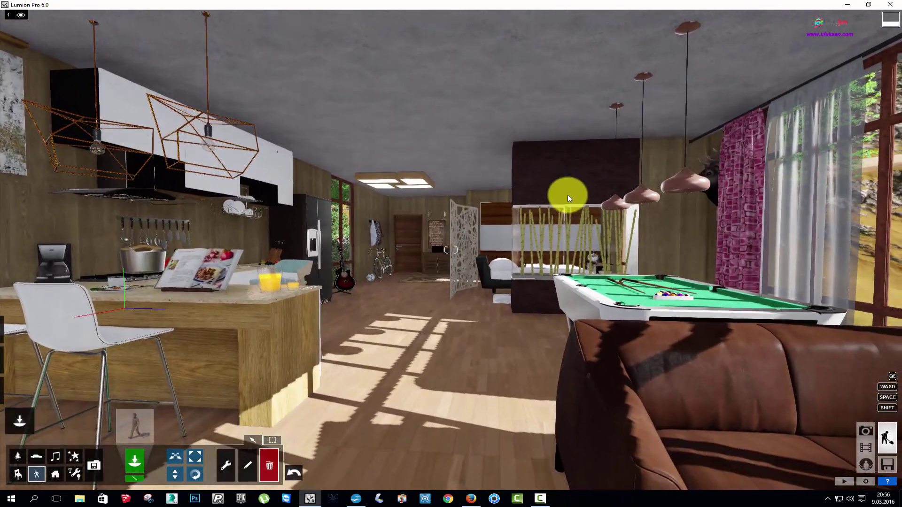
{"action": "key", "text": "s"}
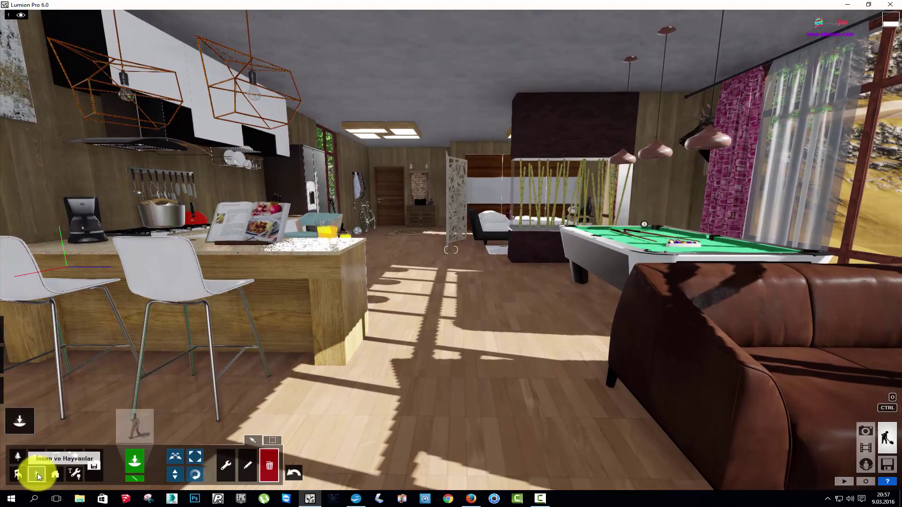
{"action": "left_click", "coordinate": [133, 426]}
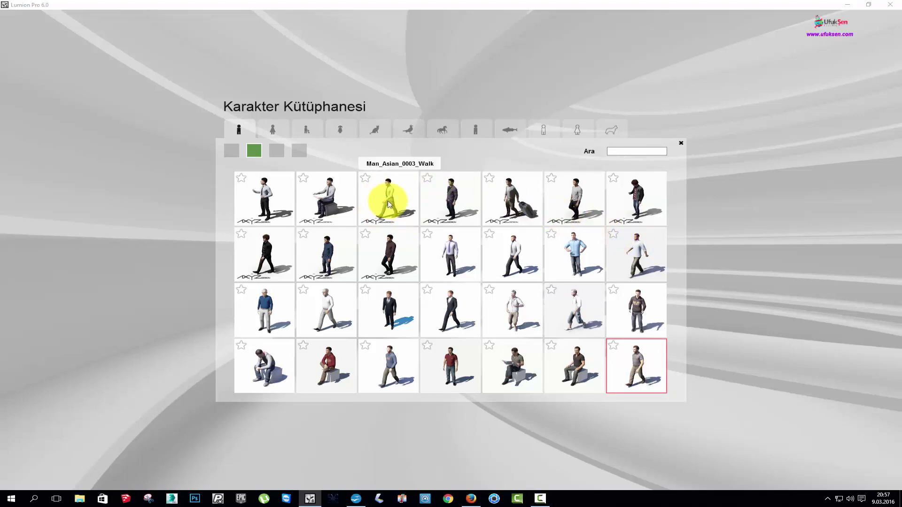
{"action": "left_click", "coordinate": [402, 219]}
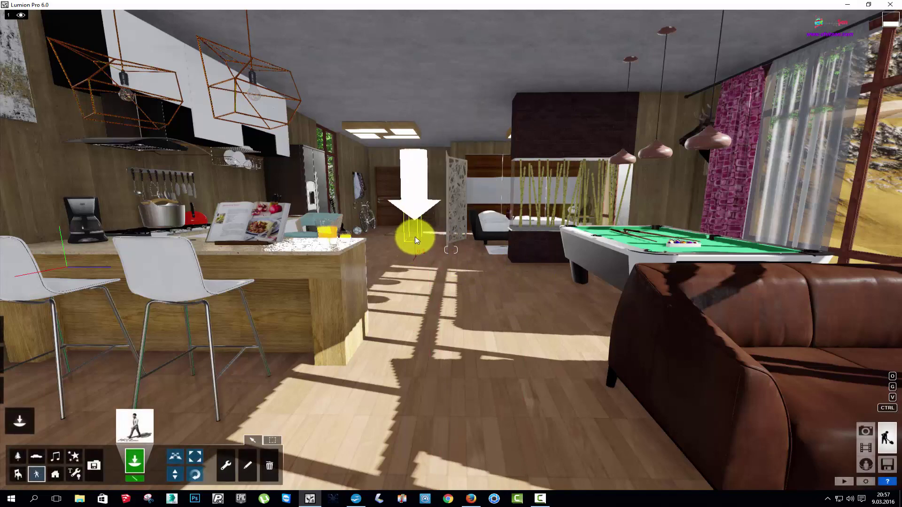
Step: Place the walking man by the back doorway and switch to Movie mode
{"action": "left_click", "coordinate": [458, 272]}
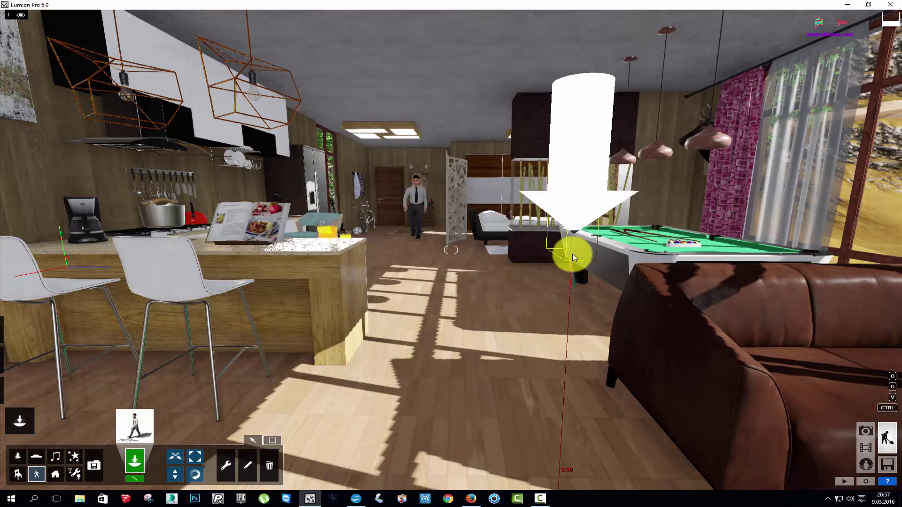
{"action": "left_click", "coordinate": [866, 448]}
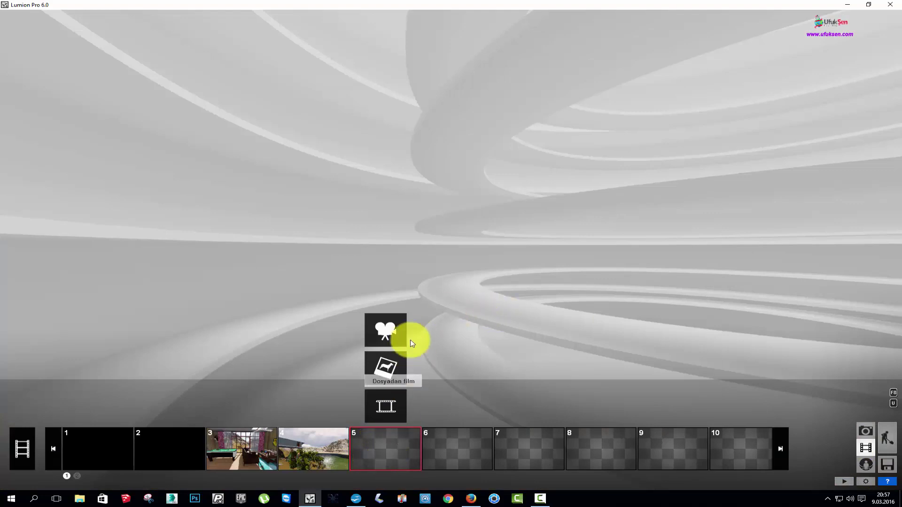
Step: Record clip 5 as a two-keyframe camera path from the kitchen view toward the sofa
{"action": "left_click", "coordinate": [393, 324]}
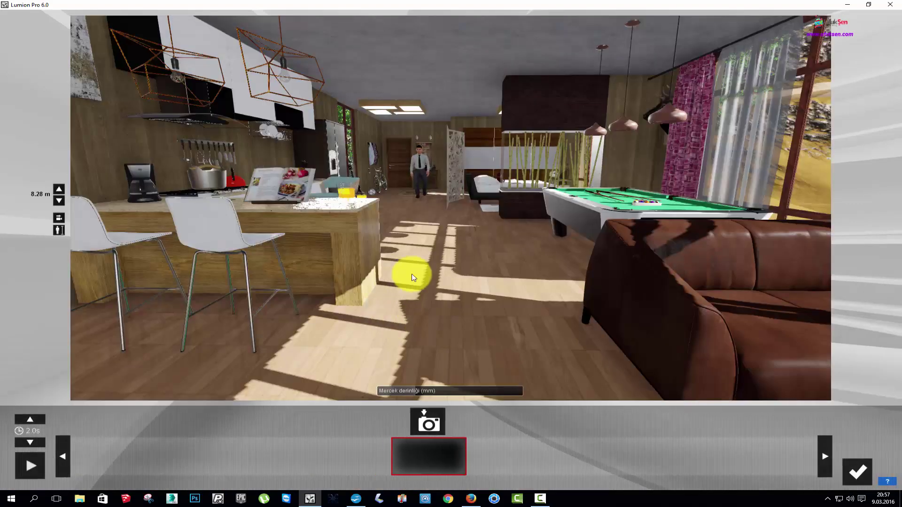
{"action": "key", "text": "s"}
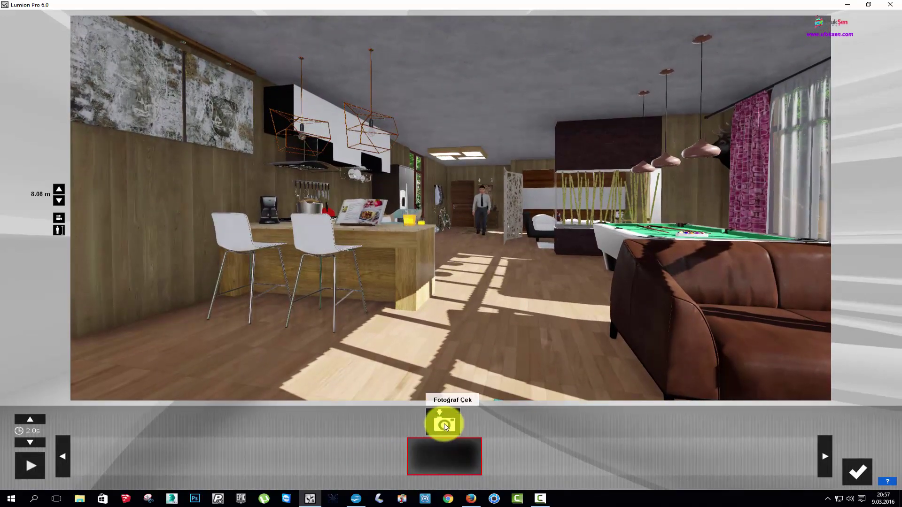
{"action": "left_click", "coordinate": [445, 427]}
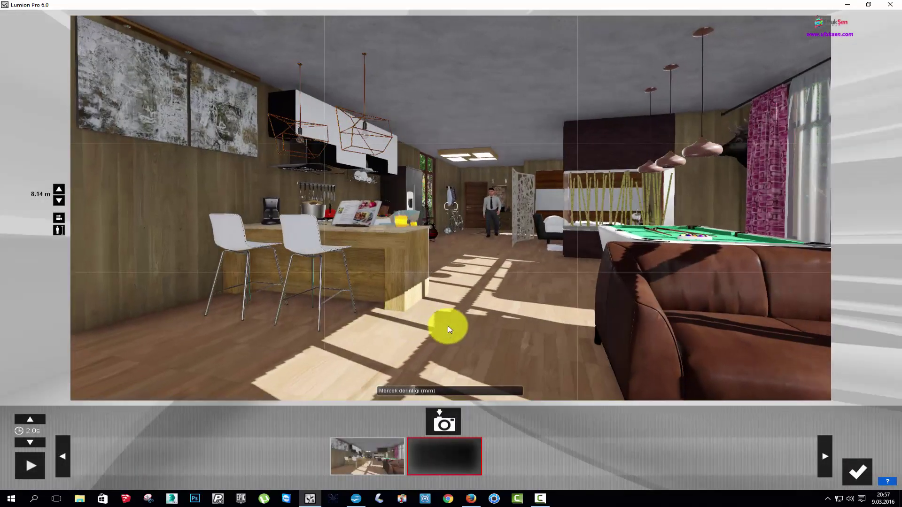
{"action": "key", "text": "d"}
{"action": "key", "text": "s"}
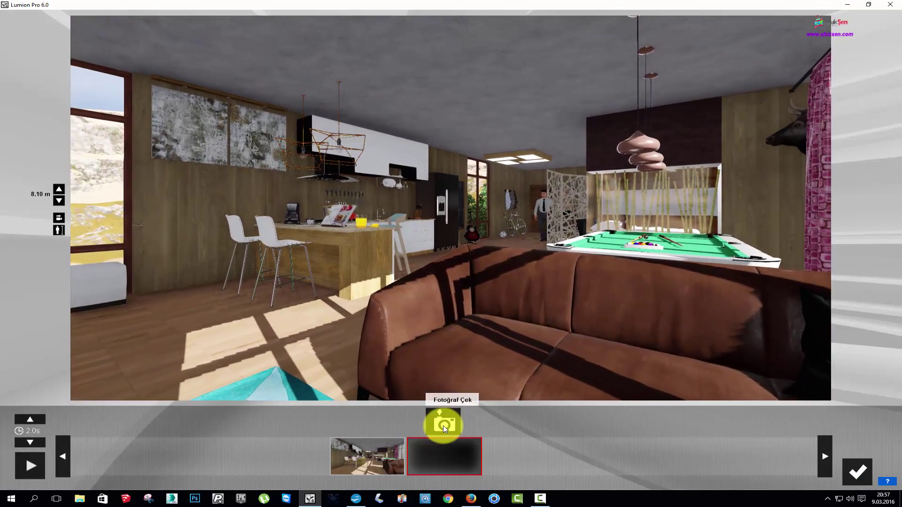
{"action": "left_click", "coordinate": [444, 426]}
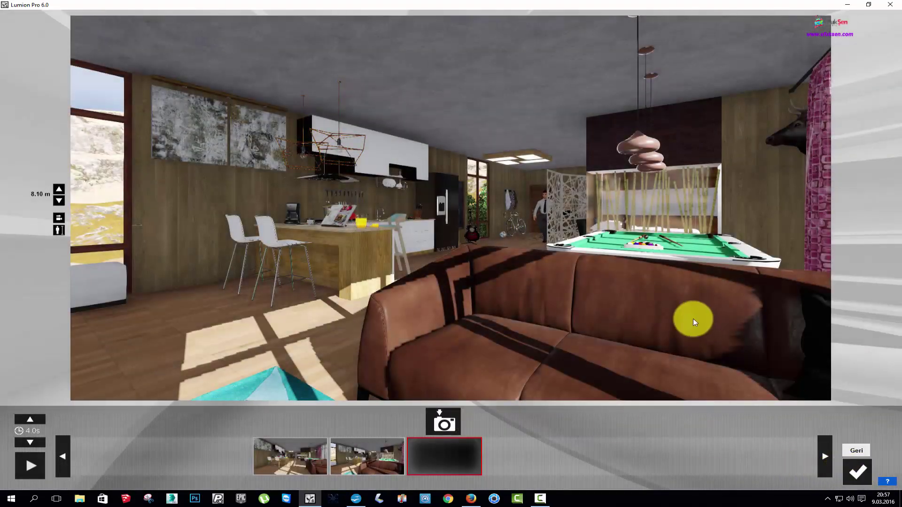
{"action": "key", "text": "Return"}
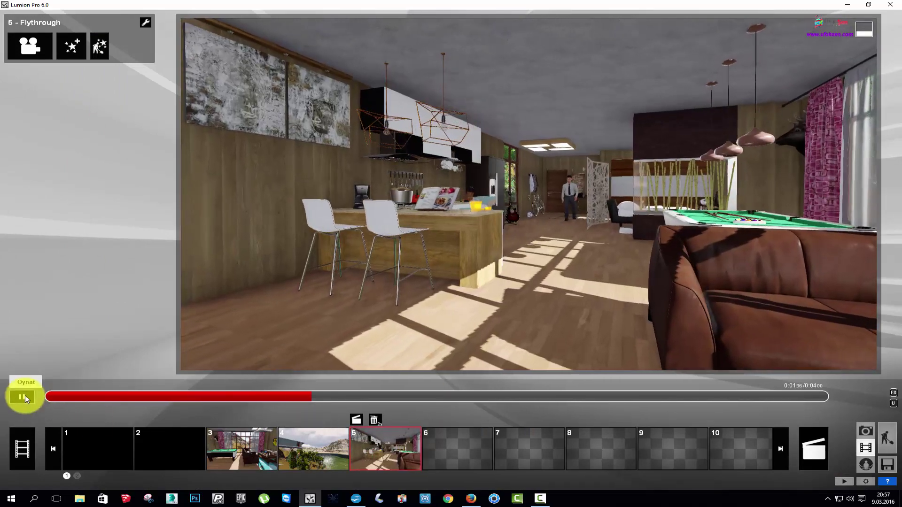
Step: Pause and rewind the preview, then add a Move (Taşı) effect and open it for editing
{"action": "left_click", "coordinate": [22, 397]}
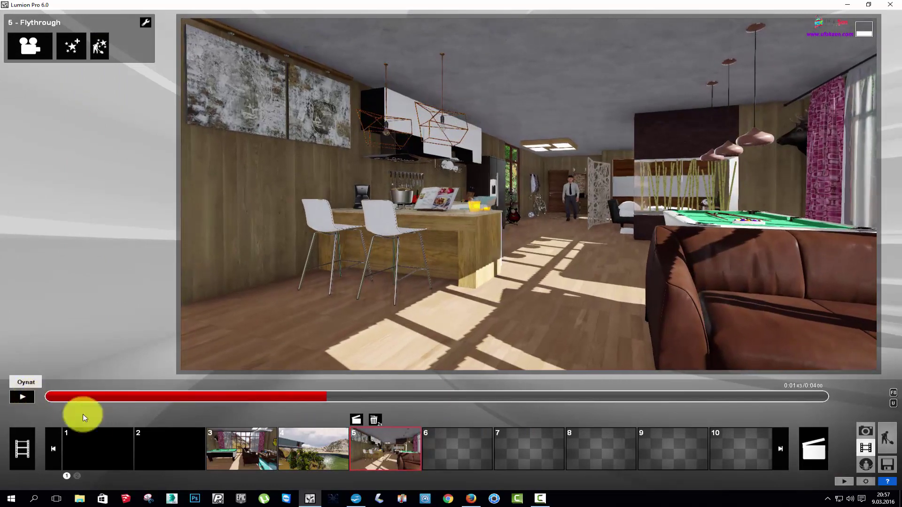
{"action": "left_click", "coordinate": [397, 435]}
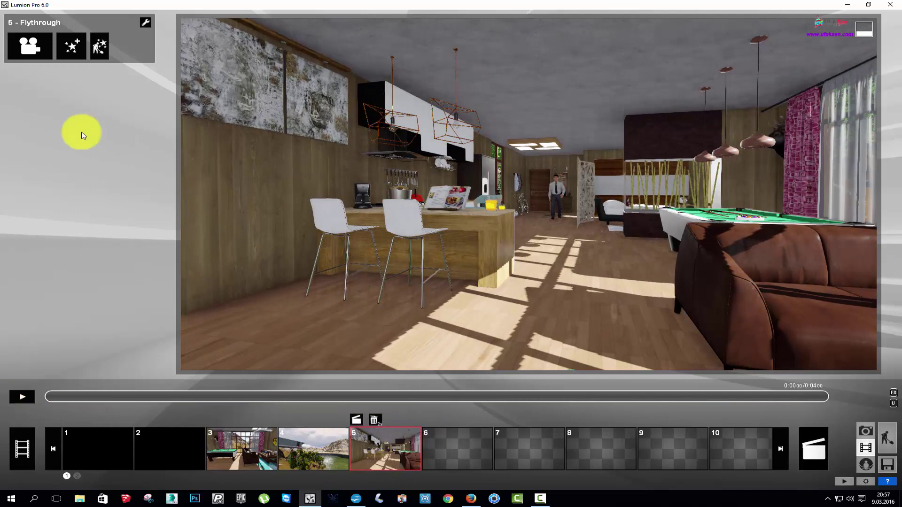
{"action": "left_click", "coordinate": [77, 43]}
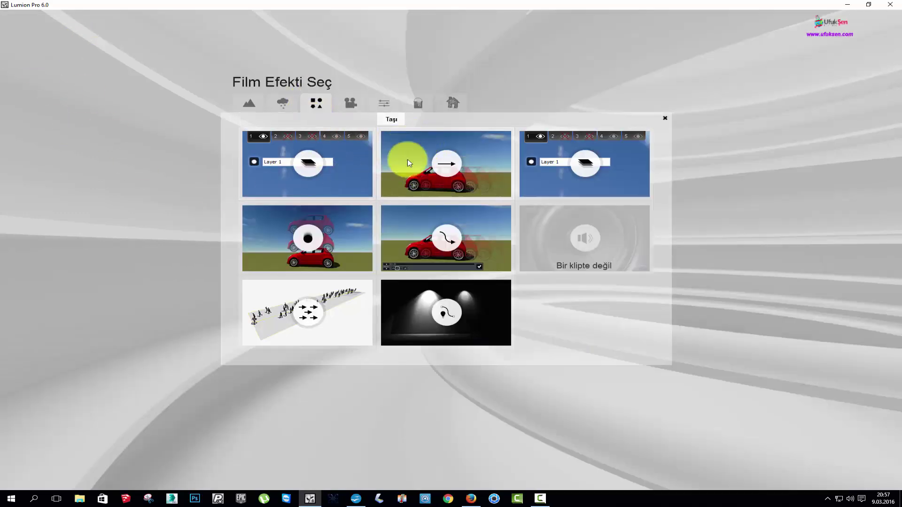
{"action": "left_click", "coordinate": [450, 168]}
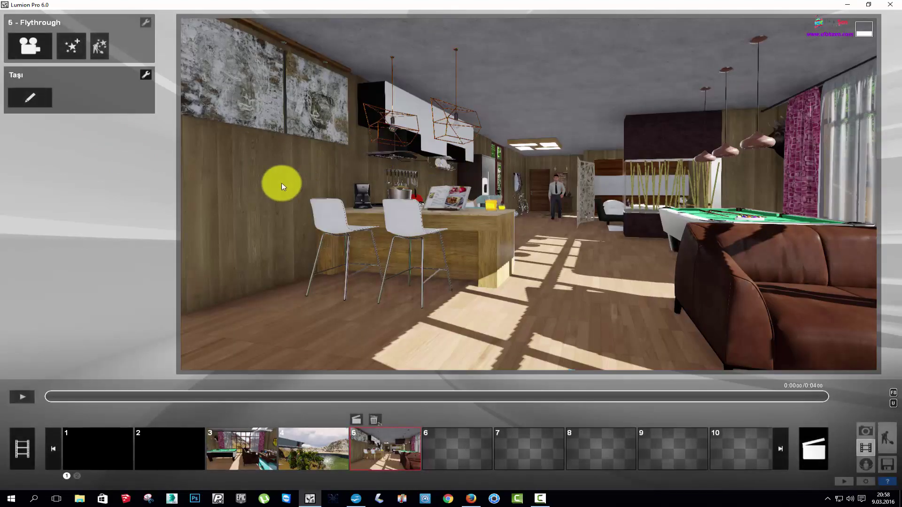
{"action": "left_click", "coordinate": [26, 97]}
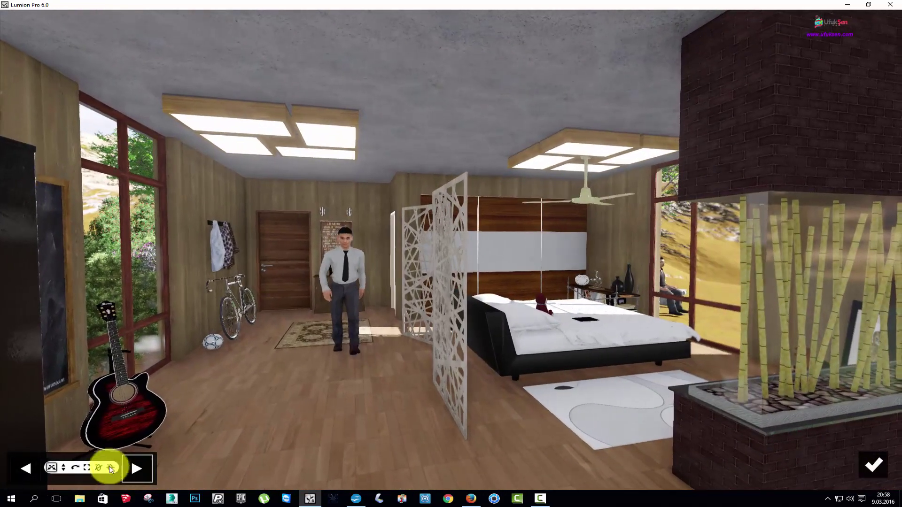
Step: Select the walking man and set his Move start position
{"action": "left_click", "coordinate": [110, 468]}
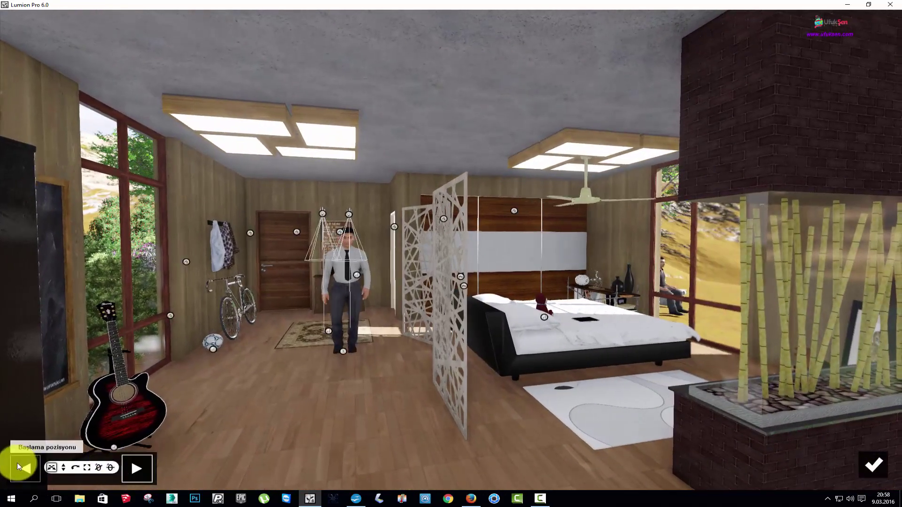
{"action": "left_click", "coordinate": [140, 467]}
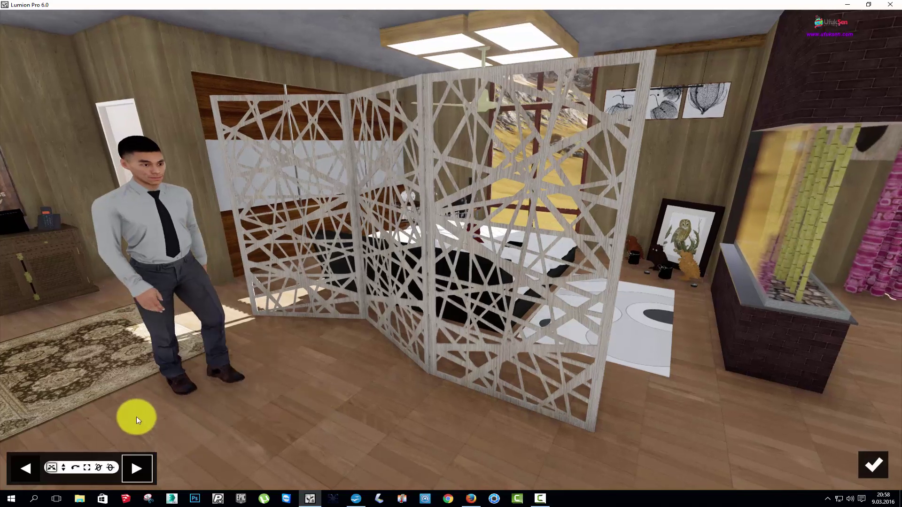
{"action": "left_click", "coordinate": [195, 384]}
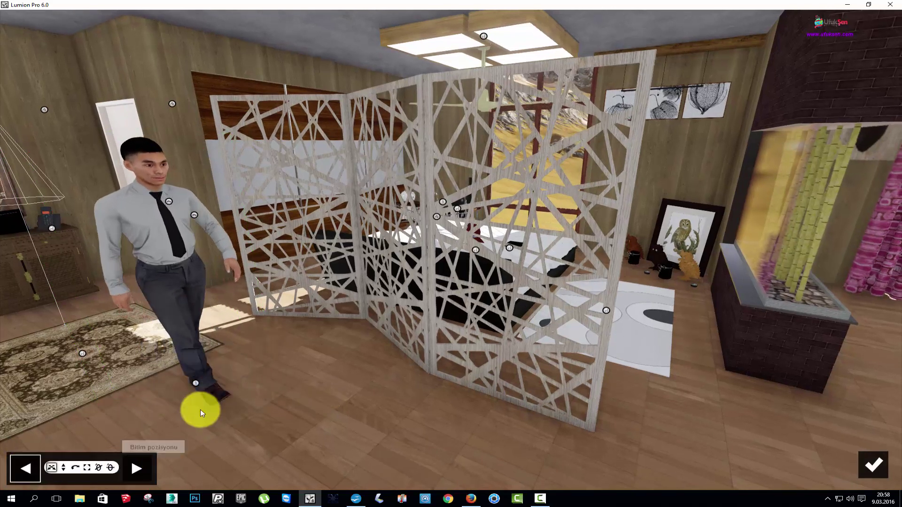
{"action": "left_click_drag", "start_coordinate": [194, 382], "coordinate": [218, 386]}
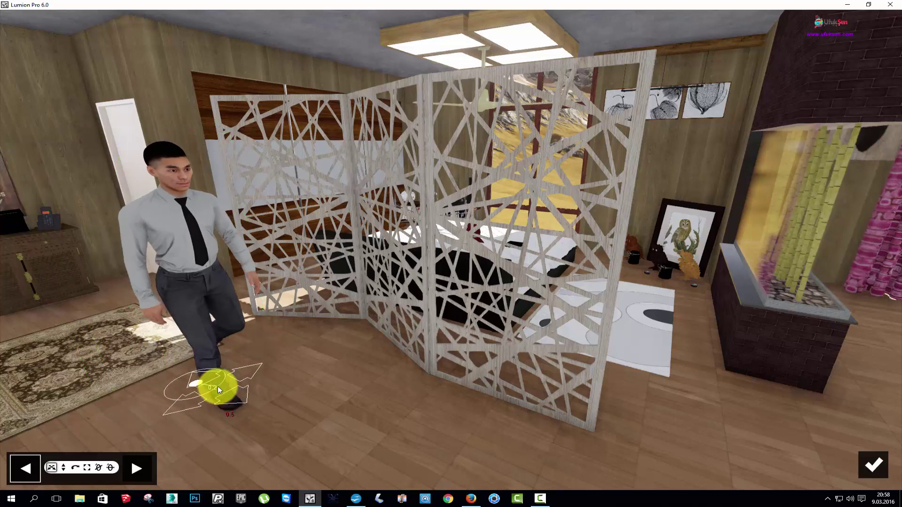
{"action": "mouse_move", "coordinate": [213, 388]}
{"action": "left_mouse_down"}
{"action": "mouse_move", "coordinate": [191, 385]}
{"action": "mouse_move", "coordinate": [568, 411]}
{"action": "mouse_move", "coordinate": [643, 392]}
{"action": "mouse_move", "coordinate": [862, 403]}
{"action": "mouse_move", "coordinate": [681, 394]}
{"action": "mouse_move", "coordinate": [662, 413]}
{"action": "mouse_move", "coordinate": [675, 379]}
{"action": "left_mouse_up"}
Step: Set the man's end position at the far end of the room near the TV and confirm
{"action": "left_click", "coordinate": [142, 467]}
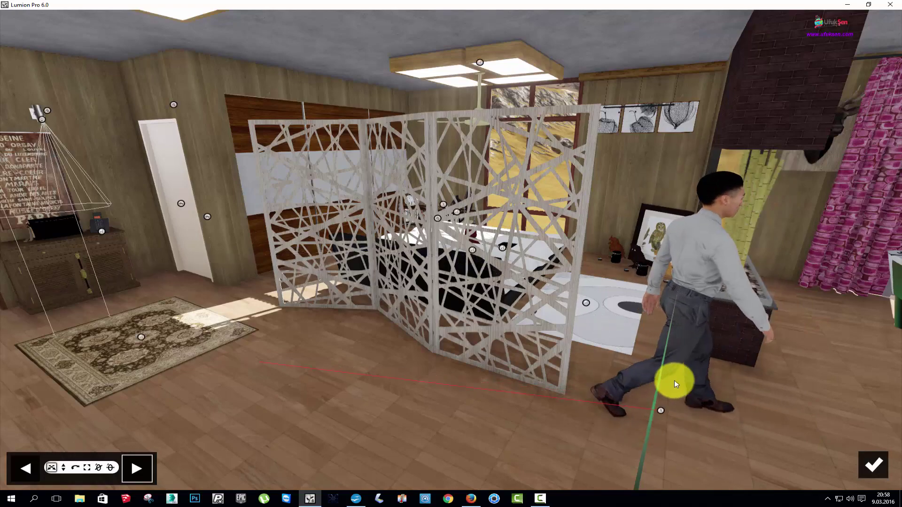
{"action": "right_click_drag", "start_coordinate": [675, 379], "coordinate": [687, 382]}
{"action": "key", "text": "s"}
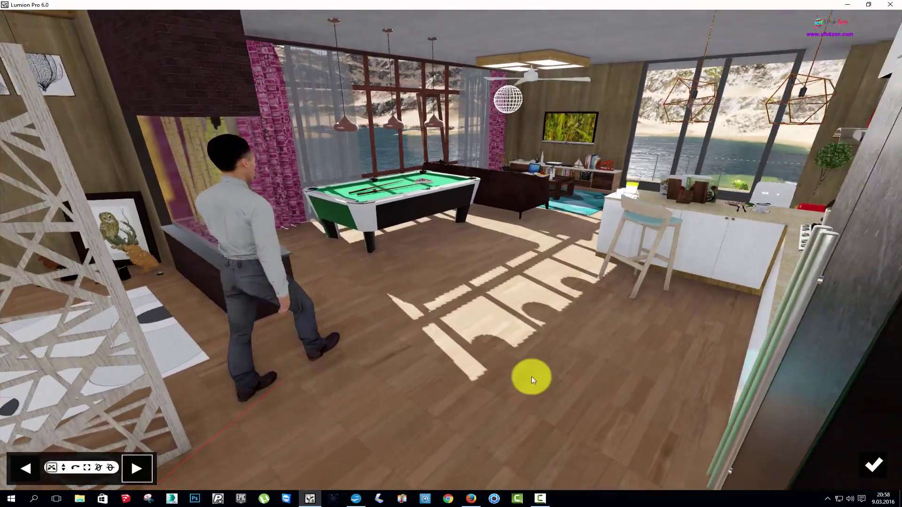
{"action": "mouse_move", "coordinate": [262, 395]}
{"action": "left_mouse_down"}
{"action": "mouse_move", "coordinate": [540, 242]}
{"action": "mouse_move", "coordinate": [526, 256]}
{"action": "left_mouse_up"}
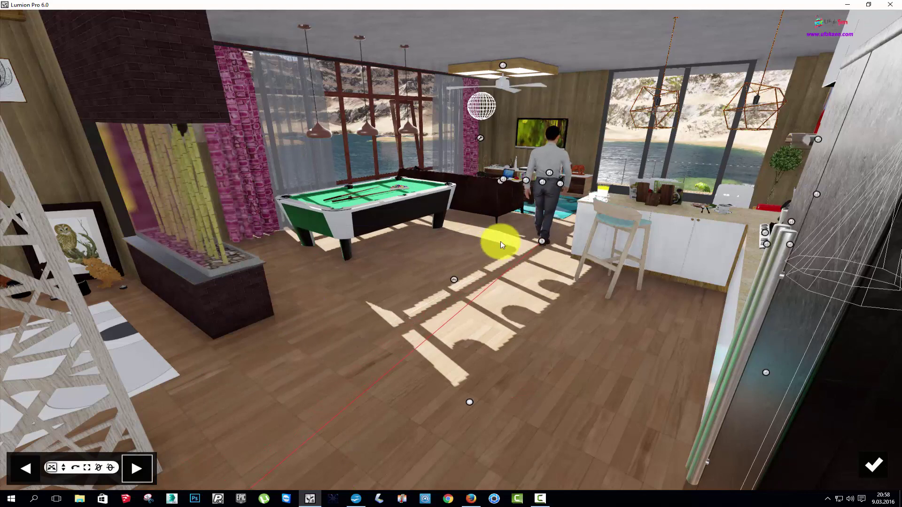
{"action": "left_click", "coordinate": [872, 465]}
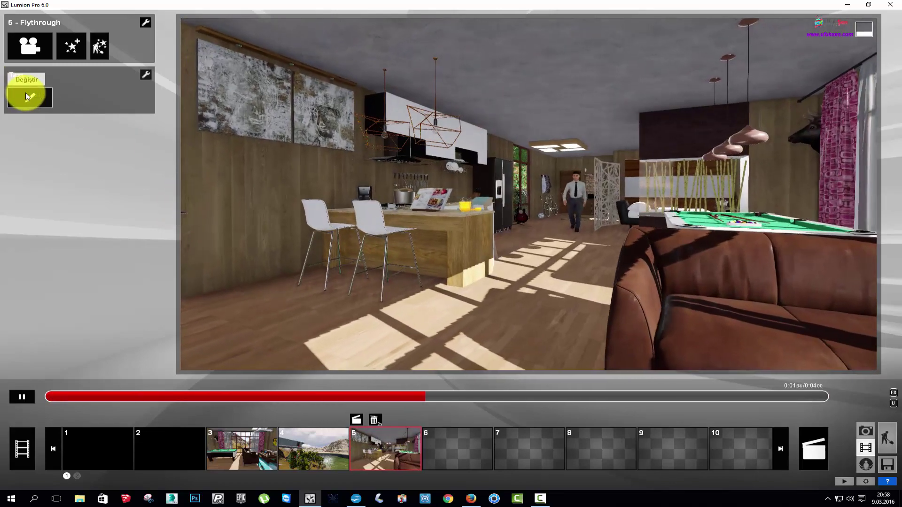
Step: Reopen the Move effect and drag the man's end point forward toward the kitchen island
{"action": "left_click", "coordinate": [26, 96]}
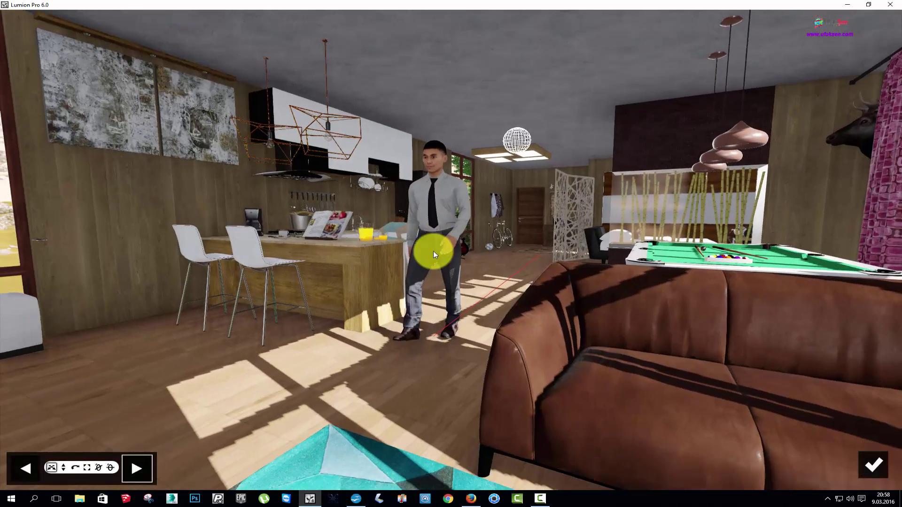
{"action": "scroll", "coordinate": [433, 251], "scroll_direction": "down", "scroll_amount": 5}
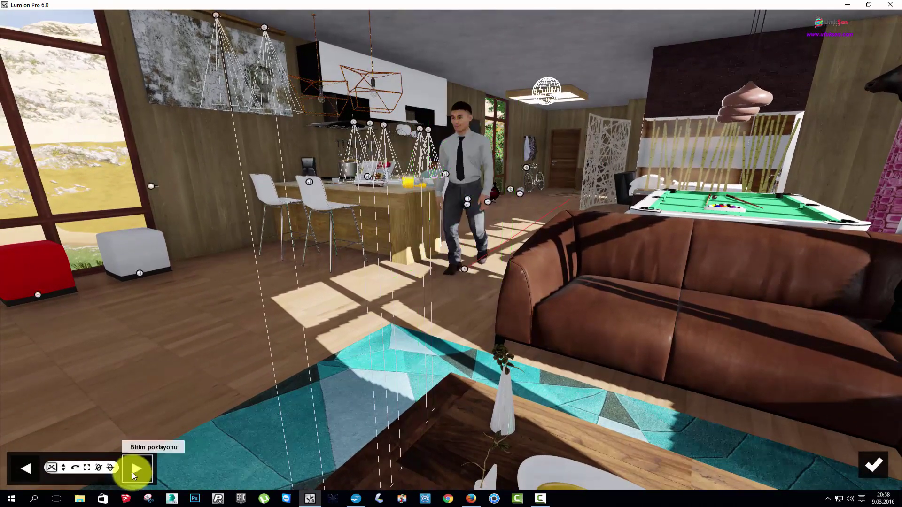
{"action": "left_click_drag", "start_coordinate": [464, 269], "coordinate": [345, 324]}
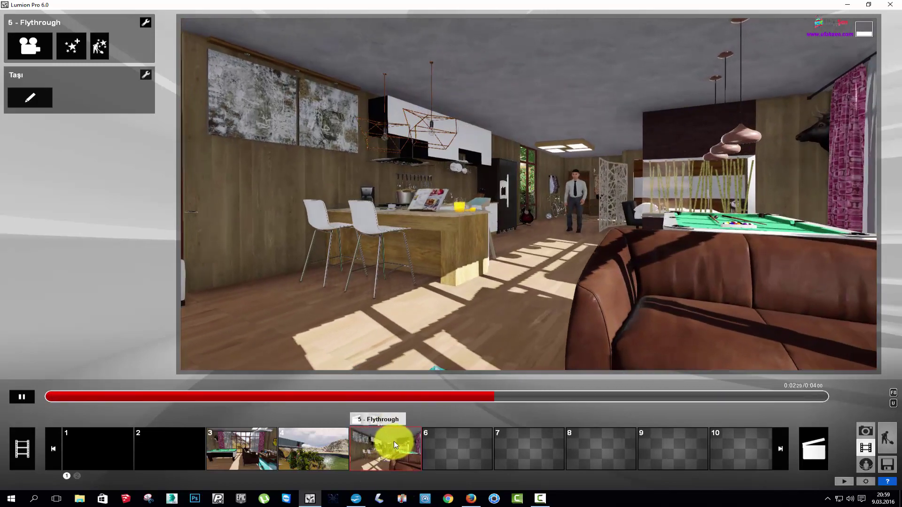
Step: Add a clip 5 keyframe with the camera turned toward the sofa and window, and confirm
{"action": "left_click", "coordinate": [394, 441]}
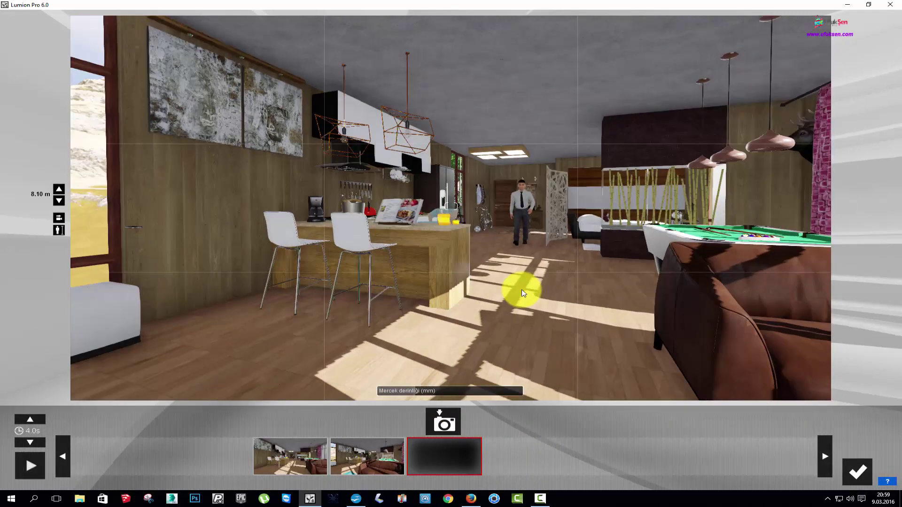
{"action": "right_click_drag", "start_coordinate": [522, 289], "coordinate": [525, 293]}
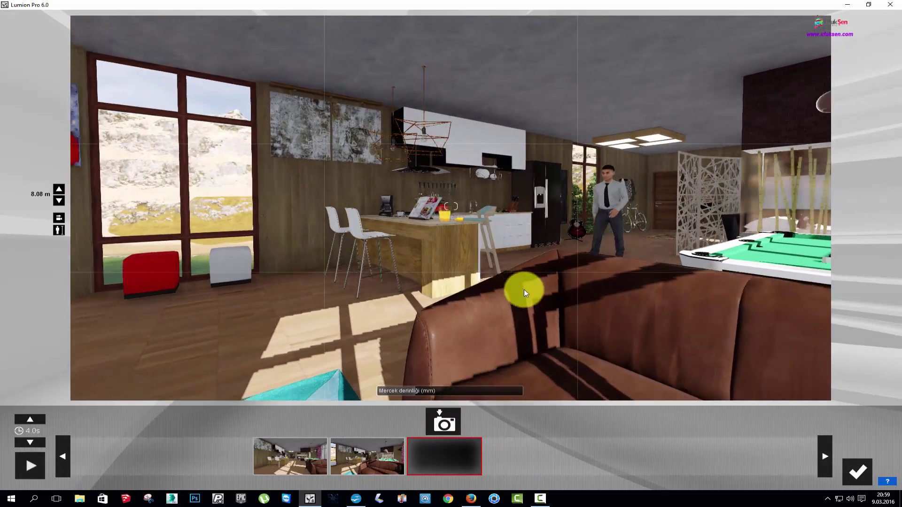
{"action": "left_click", "coordinate": [443, 419]}
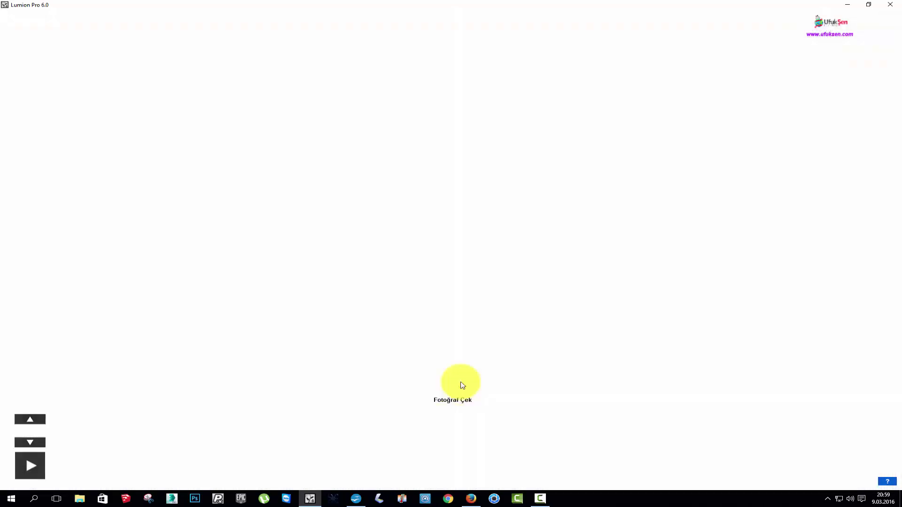
{"action": "left_click", "coordinate": [851, 473]}
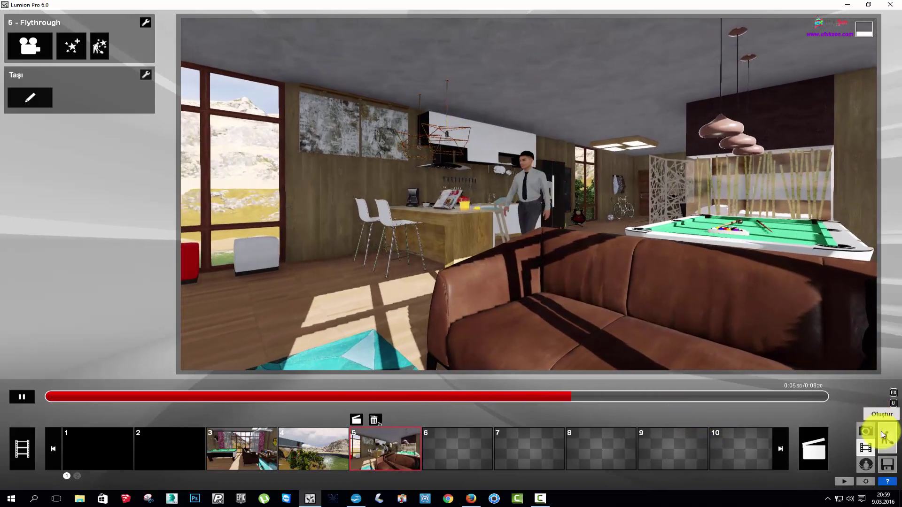
Step: In Build mode, set the man's Renklendirme colouring to 0.2, then return to Movie mode
{"action": "key", "text": "Escape"}
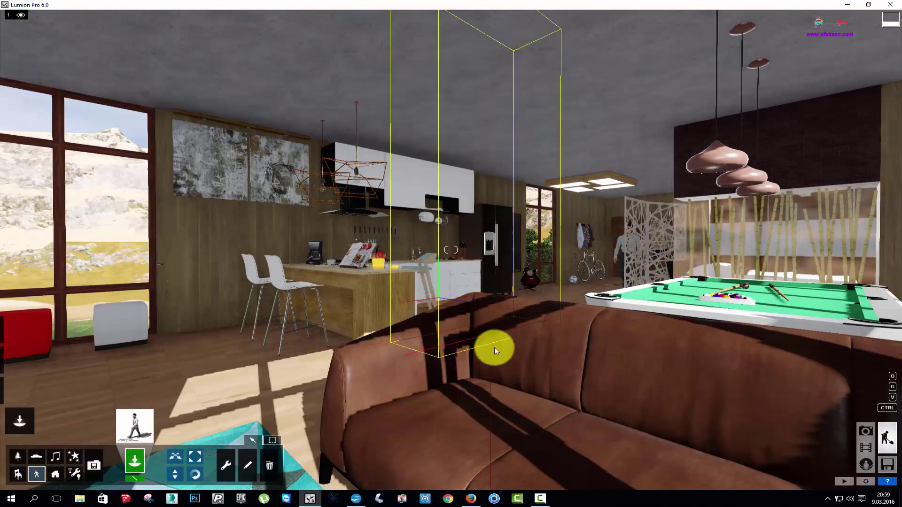
{"action": "key", "text": "w"}
{"action": "key", "text": "w"}
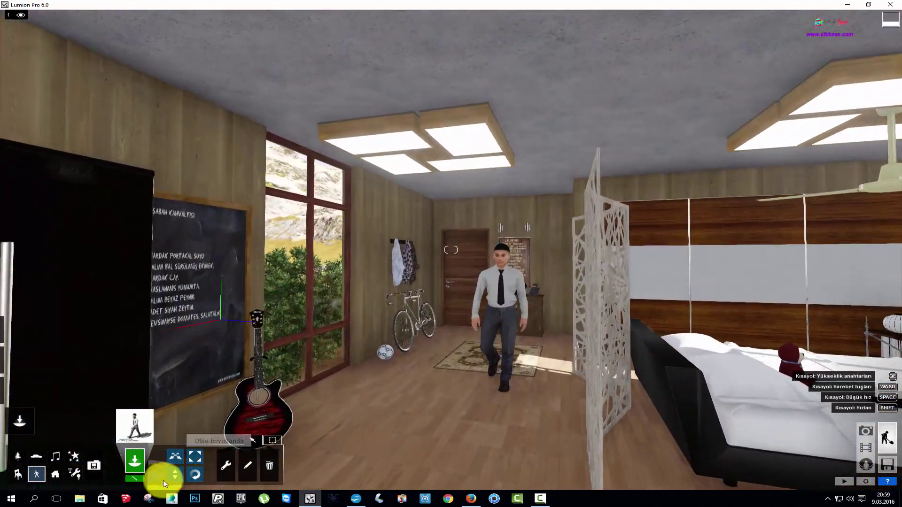
{"action": "left_click", "coordinate": [247, 465]}
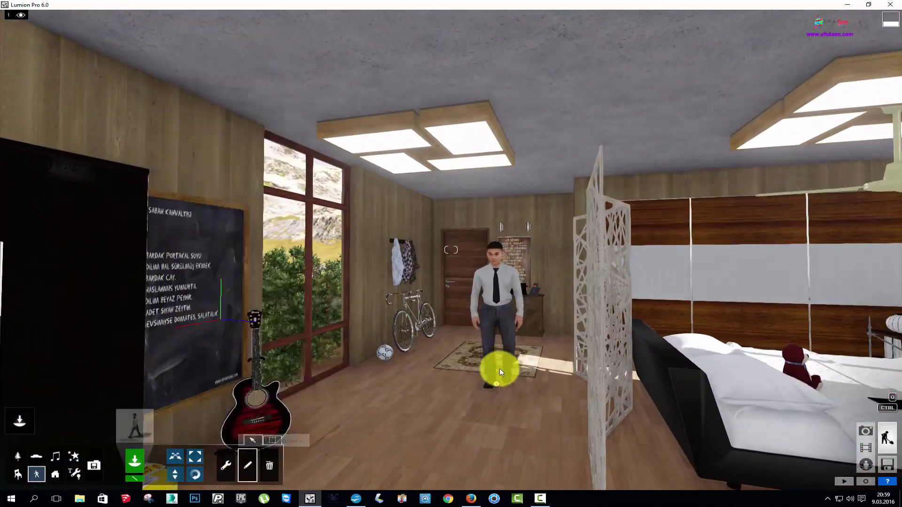
{"action": "left_click", "coordinate": [498, 385]}
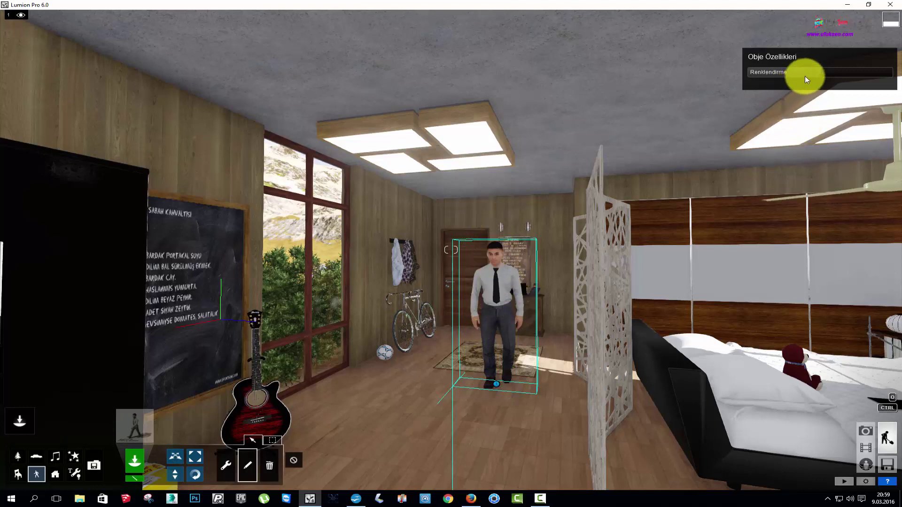
{"action": "mouse_move", "coordinate": [805, 75]}
{"action": "left_mouse_down"}
{"action": "mouse_move", "coordinate": [895, 77]}
{"action": "mouse_move", "coordinate": [759, 77]}
{"action": "left_mouse_up"}
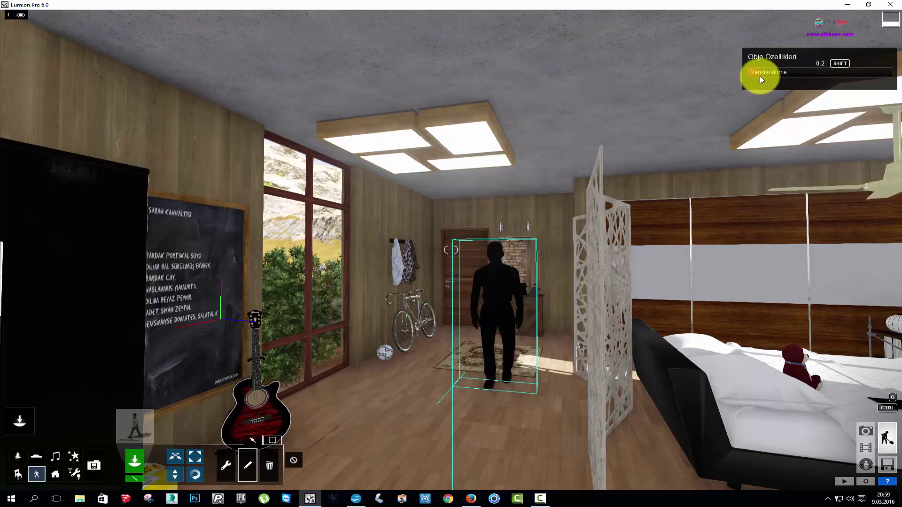
{"action": "left_click", "coordinate": [867, 441]}
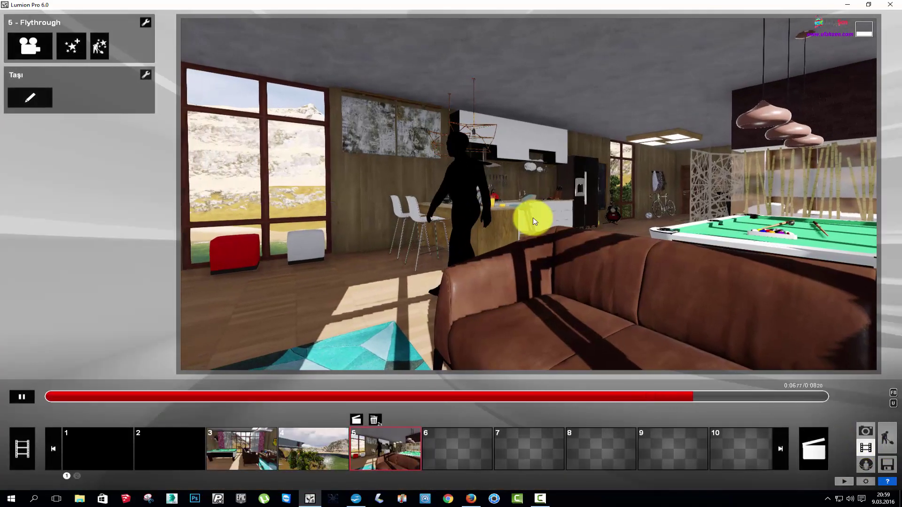